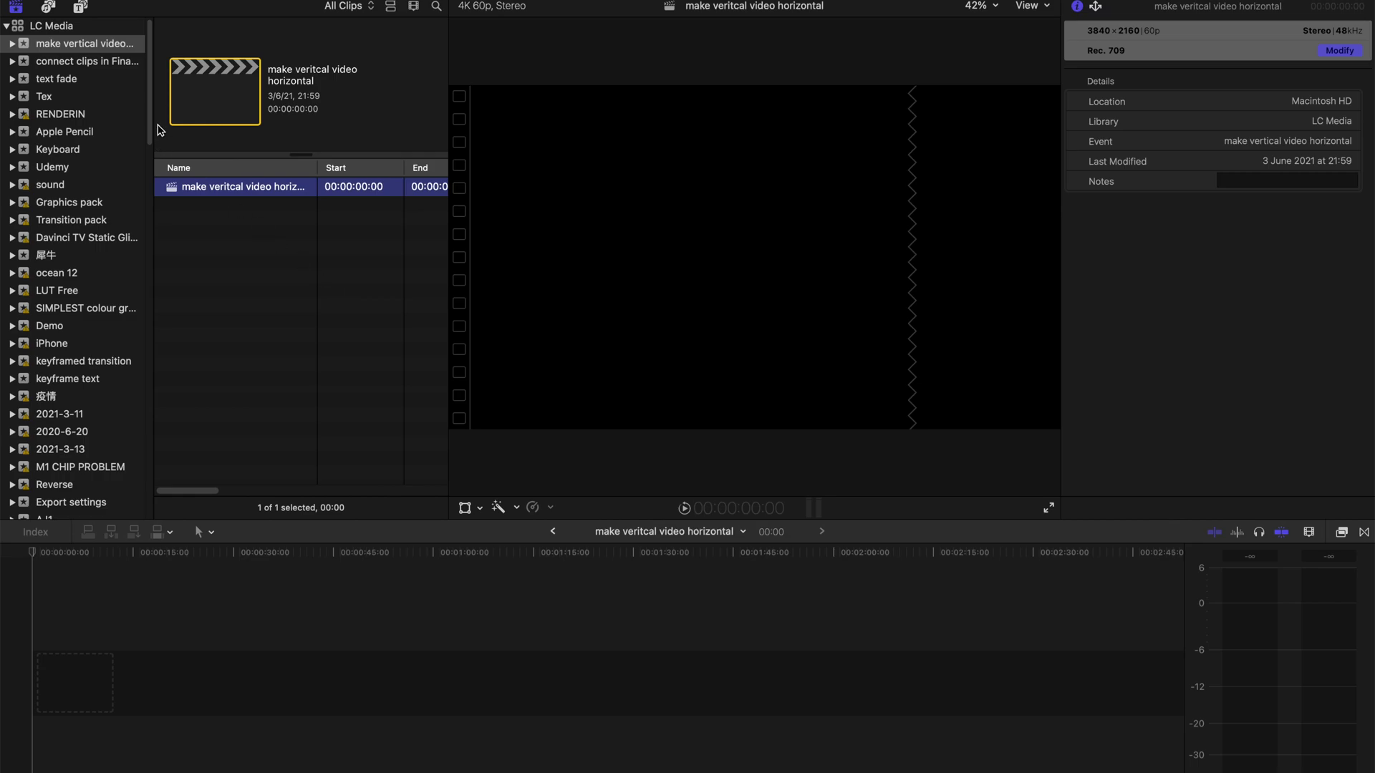
# - Create a project named 'vetical' in the event, keeping 4K 3840x2160 60p settings
pyautogui.rightClick(110, 44)
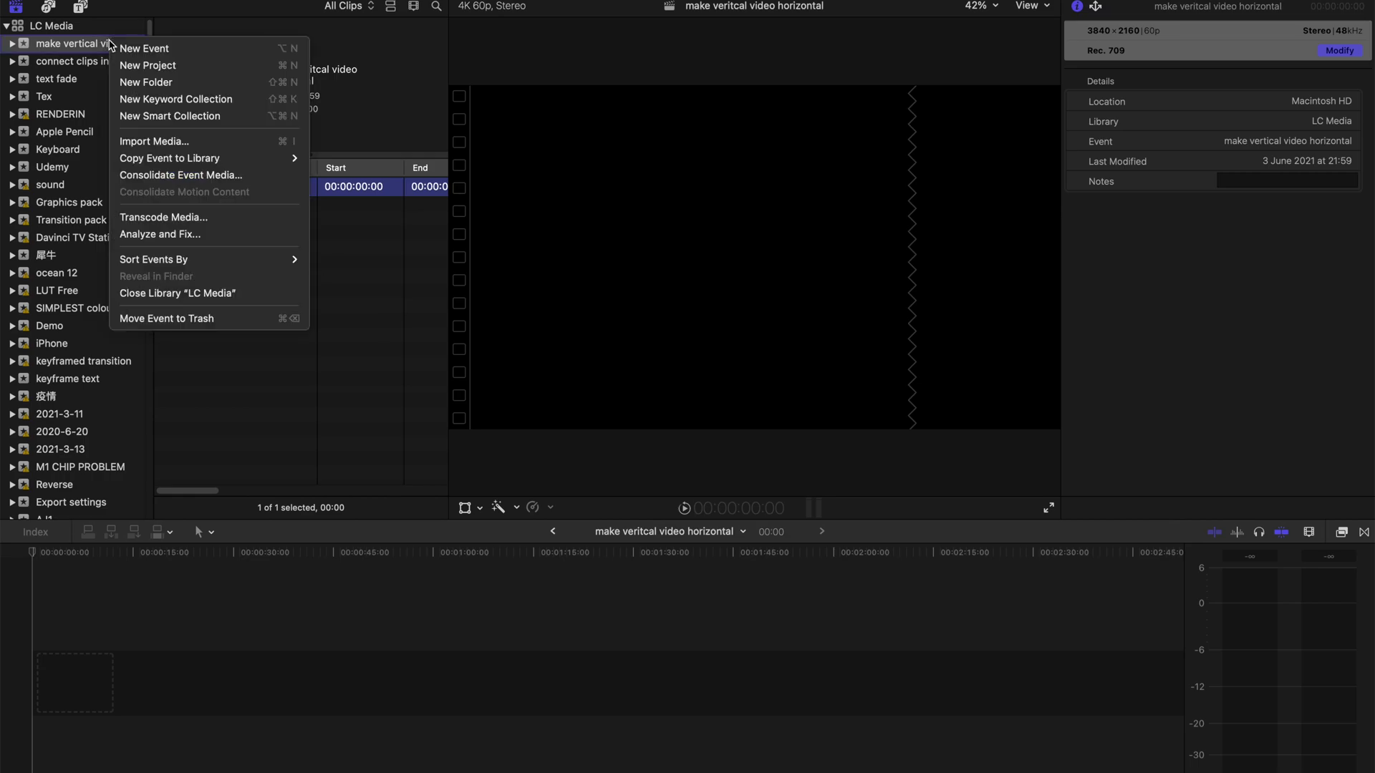
pyautogui.click(138, 68)
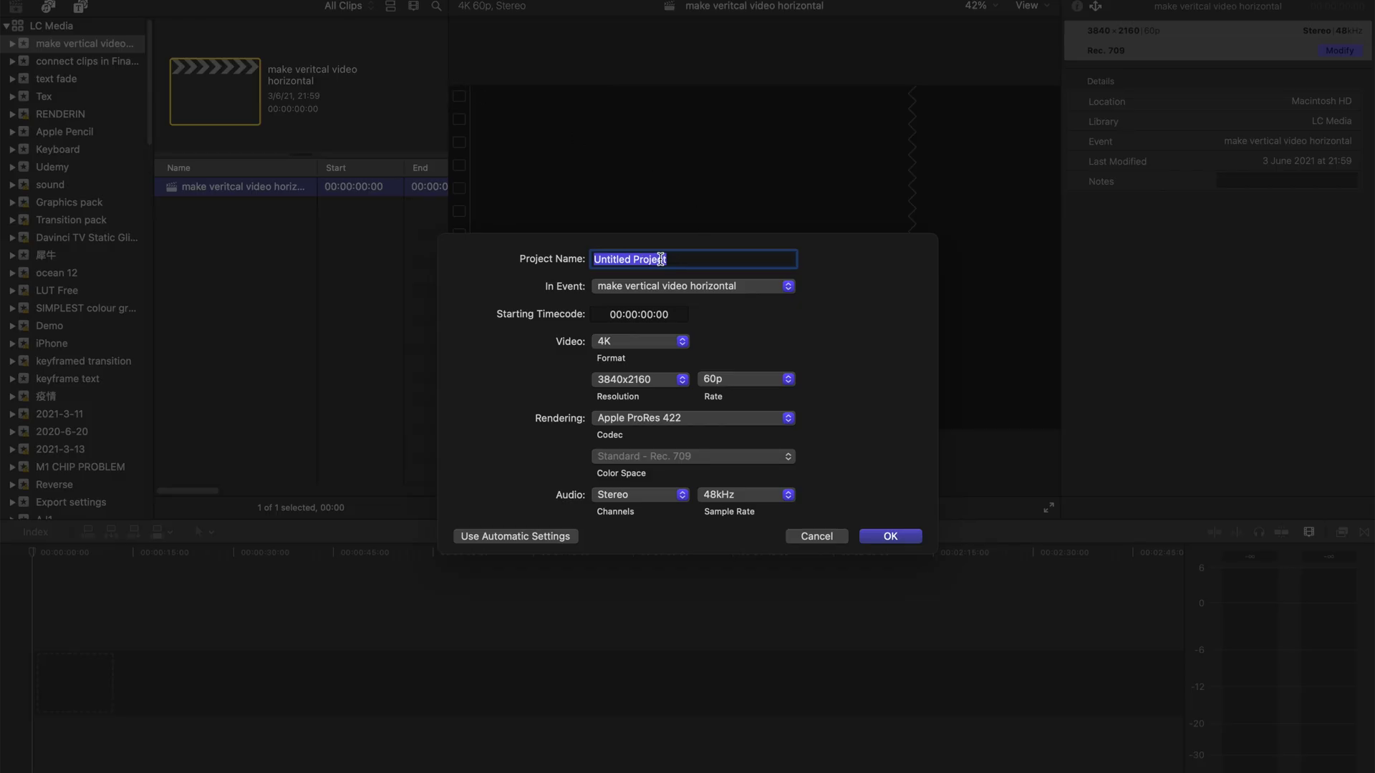
pyautogui.tripleClick(685, 259)
pyautogui.write('vetical')
pyautogui.click(885, 537)
# - Drag the vertical mp4 from Finder onto the start of the vetical timeline and select it
pyautogui.click(216, 204)
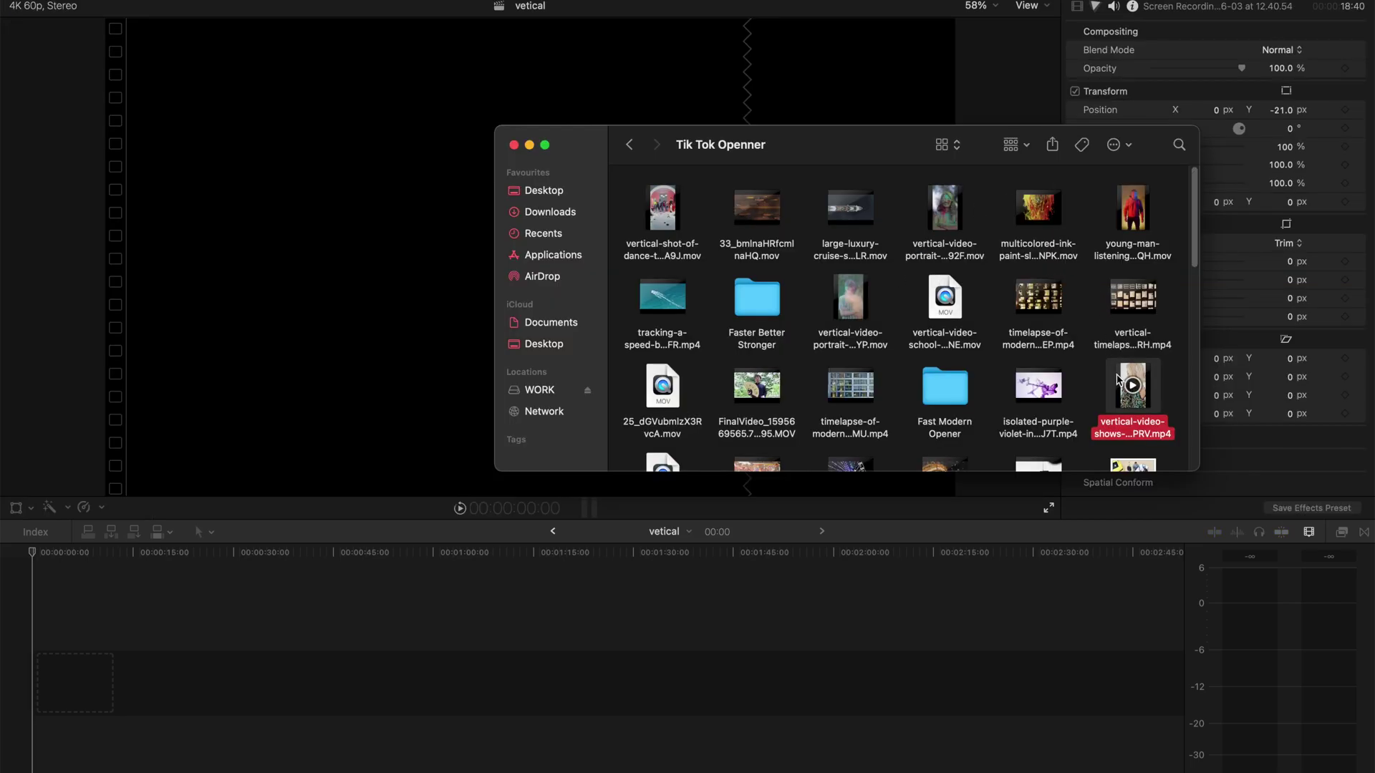
pyautogui.moveTo(1132, 387); pyautogui.dragTo(122, 608)
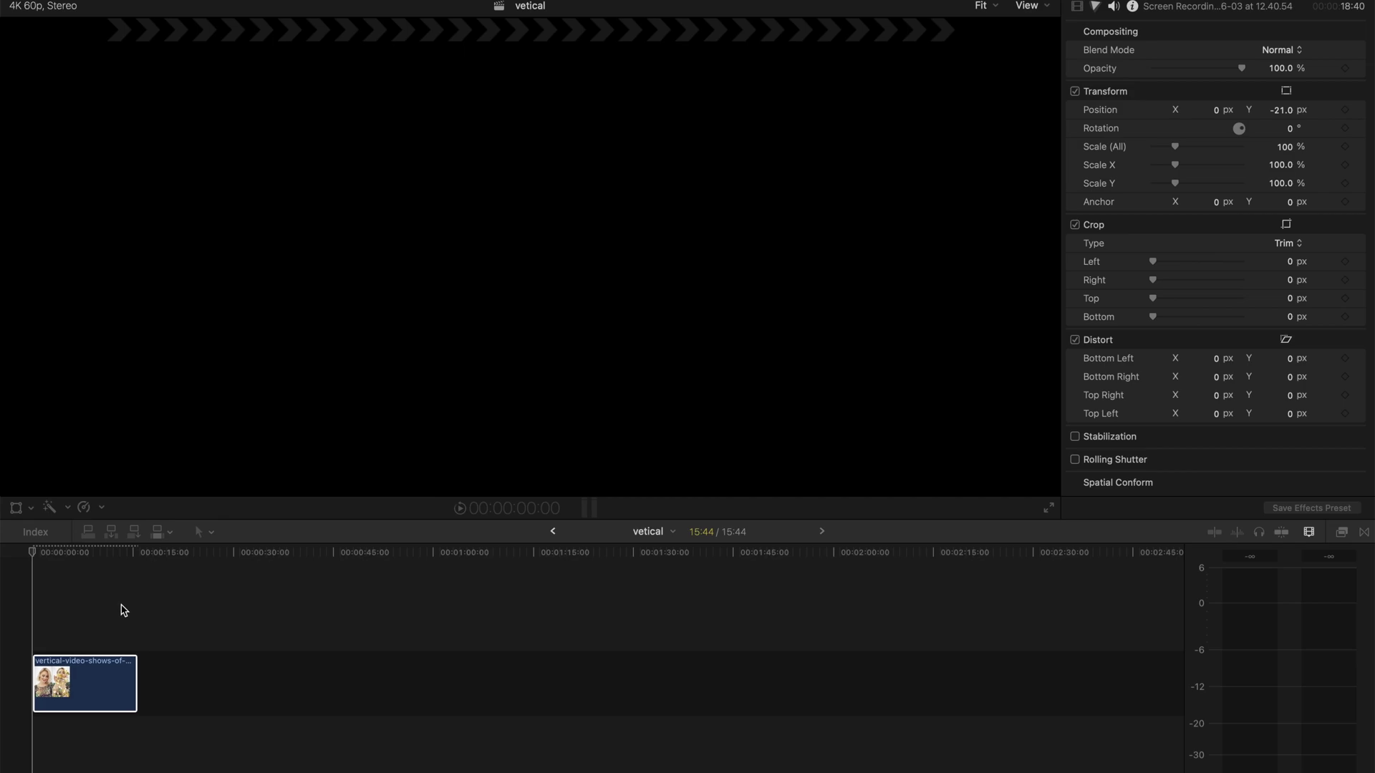
pyautogui.click(44, 553)
# - Scrub the playhead through the vertical clip to preview it
pyautogui.moveTo(44, 553); pyautogui.dragTo(84, 557)
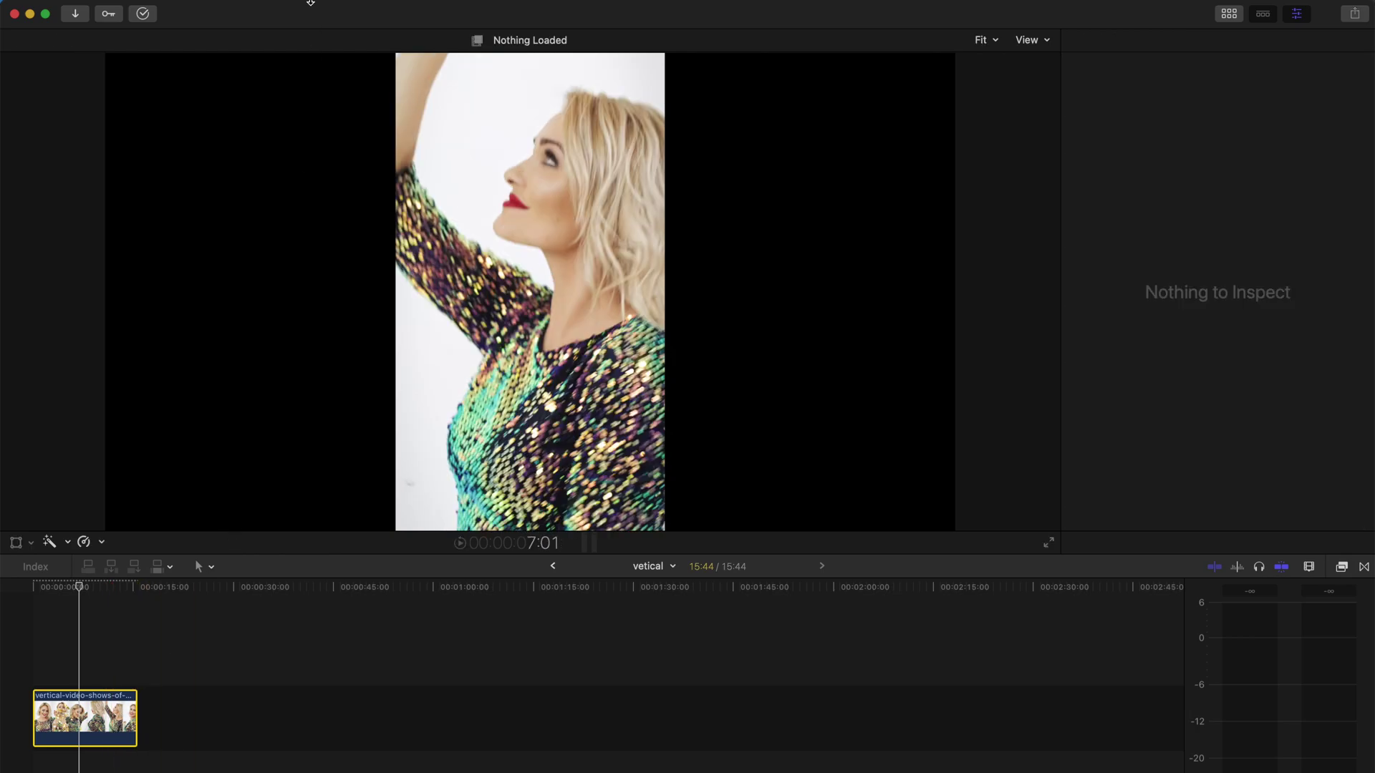
# - Run Modify > Smart Conform on the clip, try a Position Y shift, then undo it
pyautogui.click(310, 9)
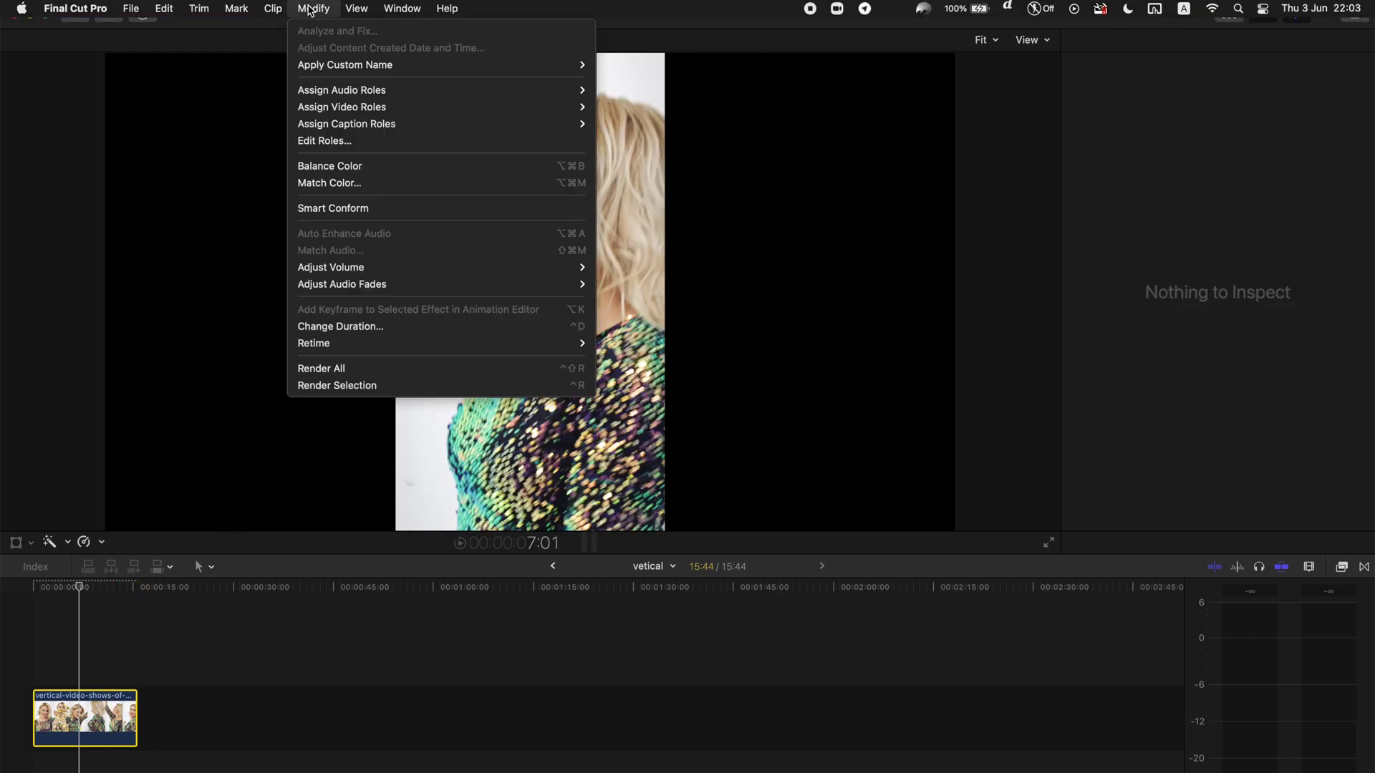
pyautogui.click(343, 215)
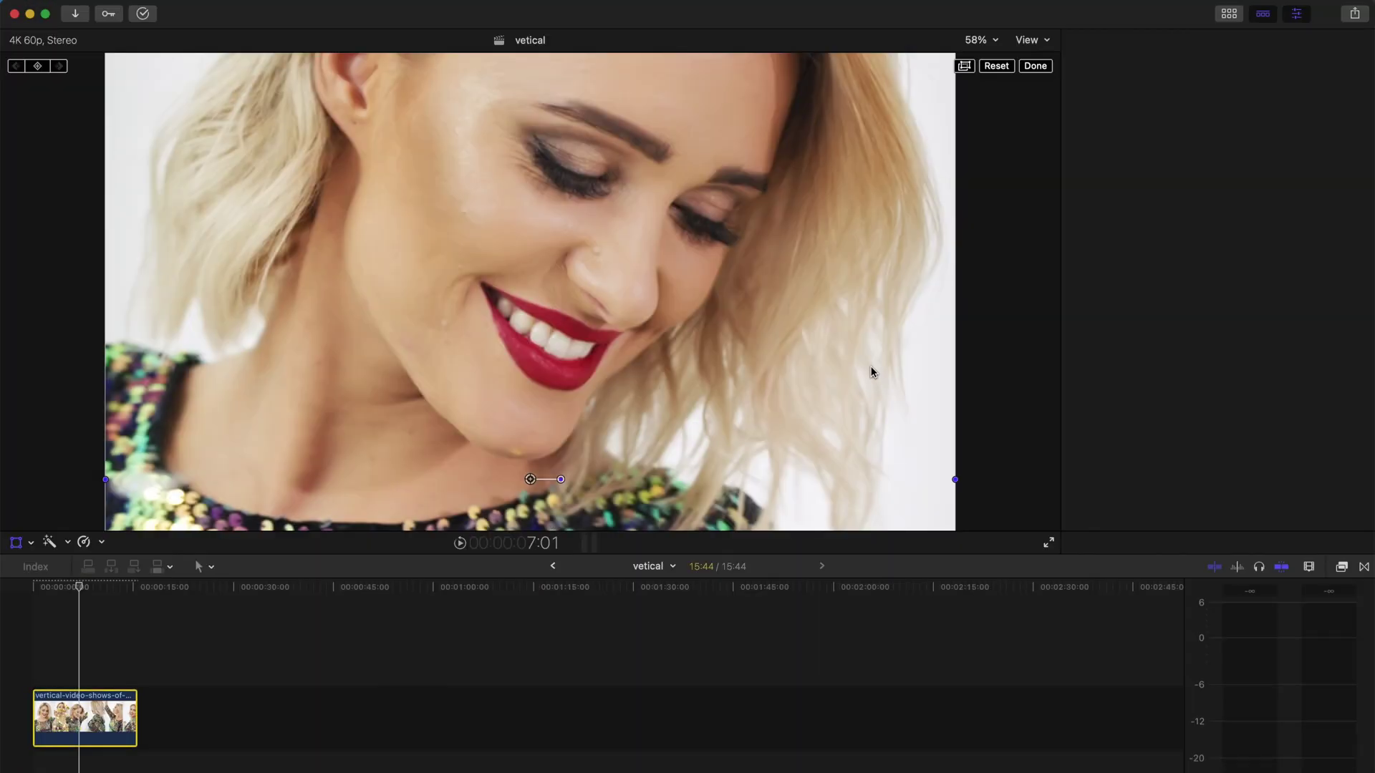
pyautogui.hotkey('shift', 't')
pyautogui.moveTo(1278, 109); pyautogui.dragTo(1278, 109)
pyautogui.press('super+z')
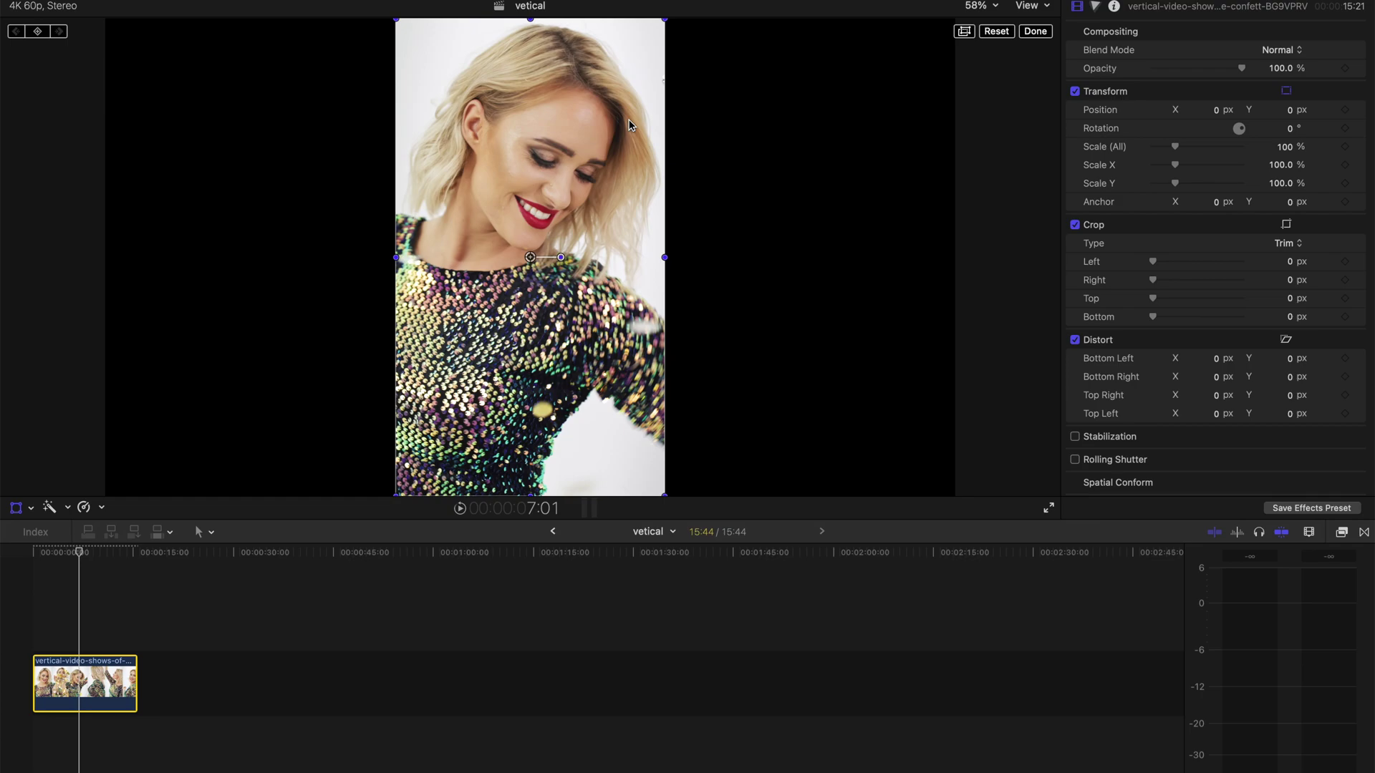
pyautogui.click(1035, 31)
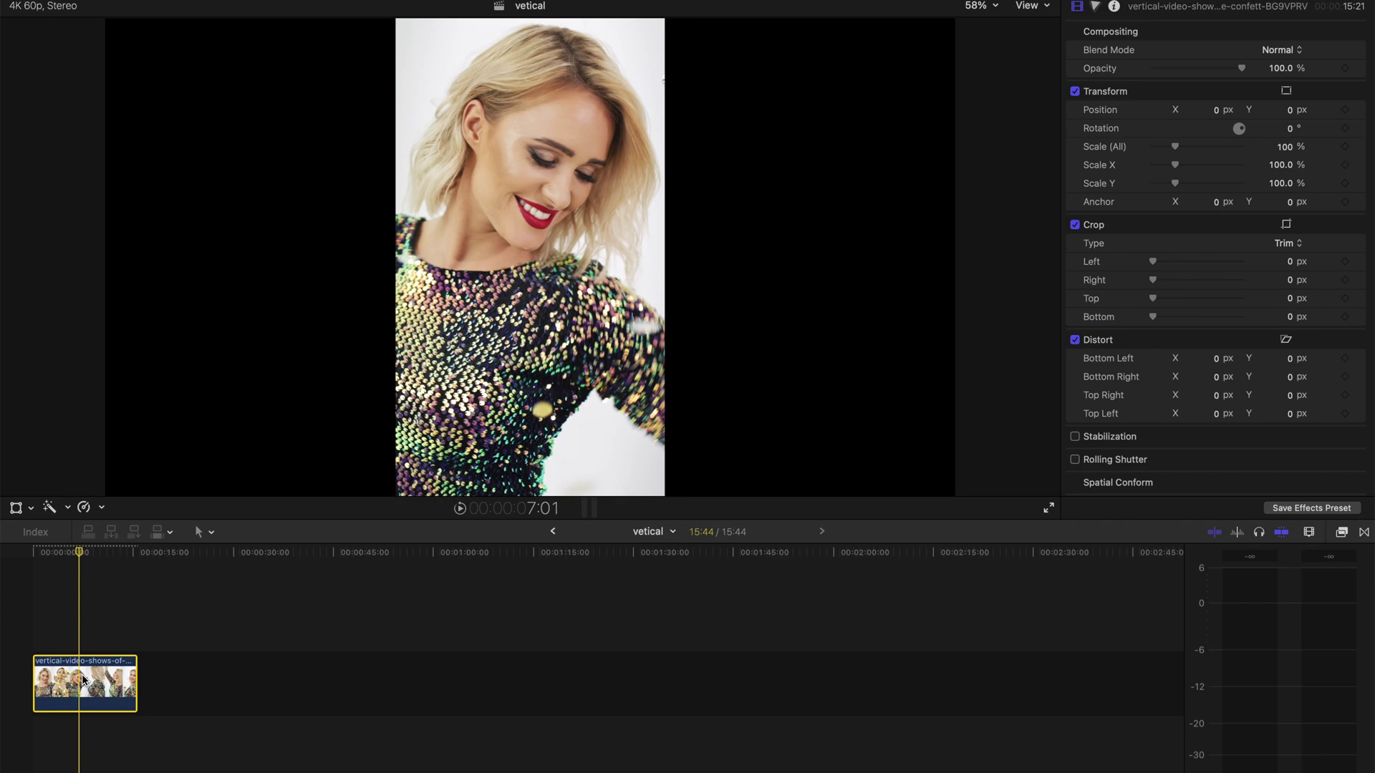
# - Free-crop the clip around the woman's face to Top 542.5 and Bottom 2082.5
pyautogui.click(32, 510)
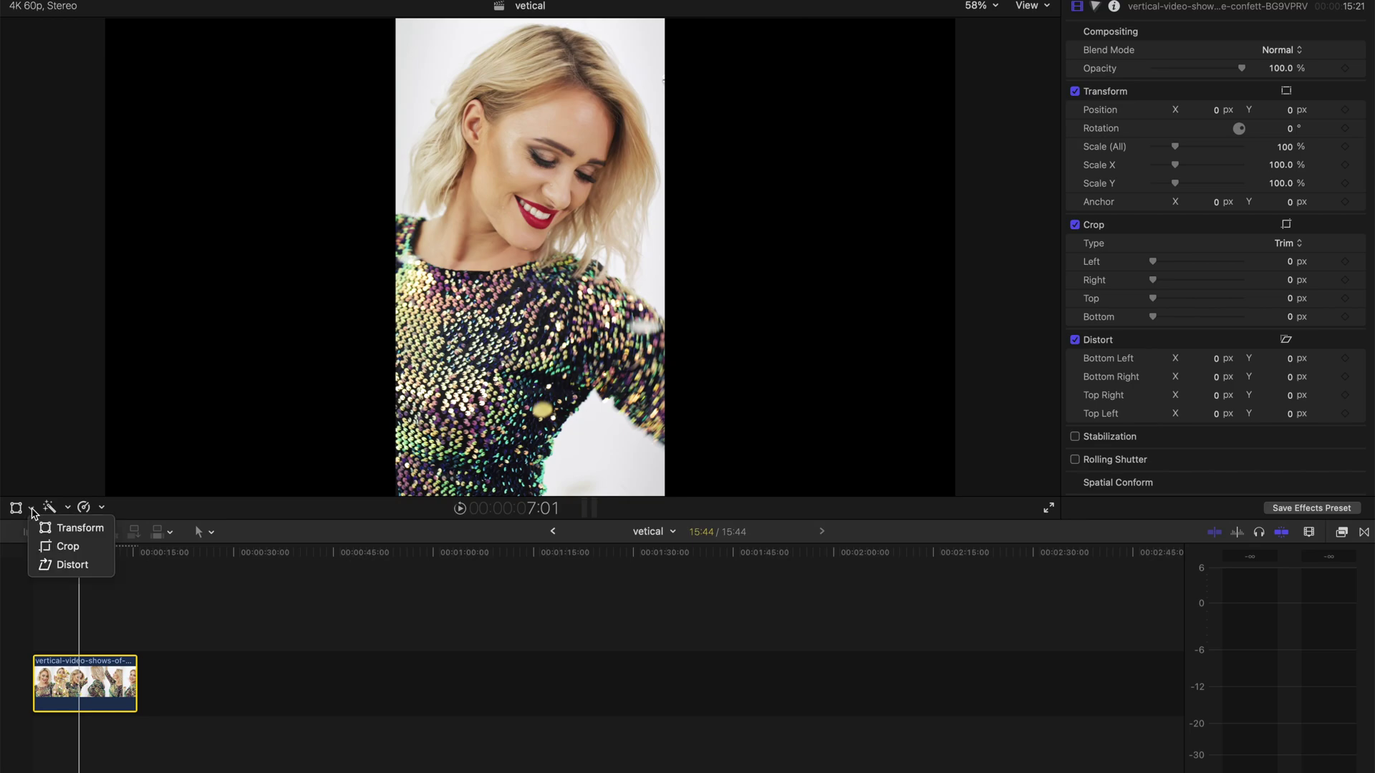
pyautogui.click(51, 548)
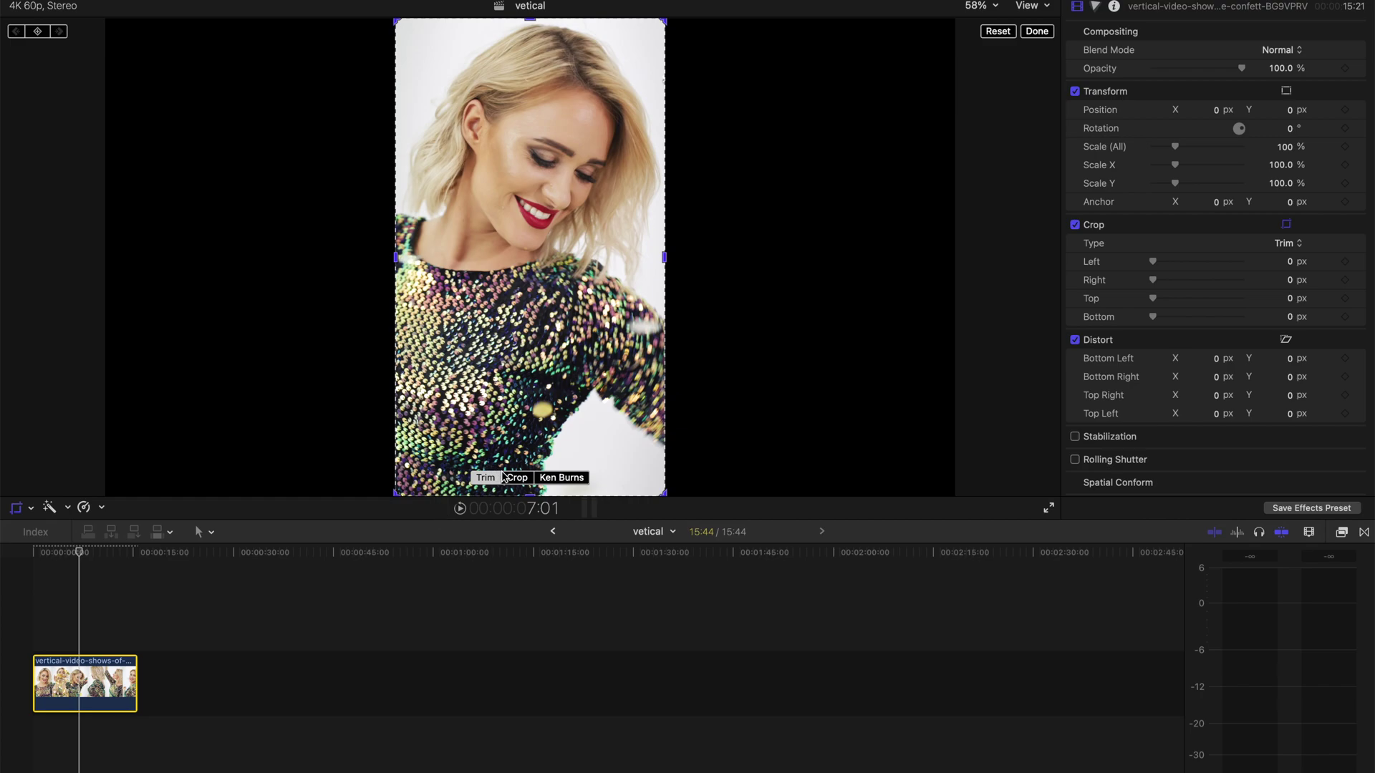
pyautogui.click(512, 478)
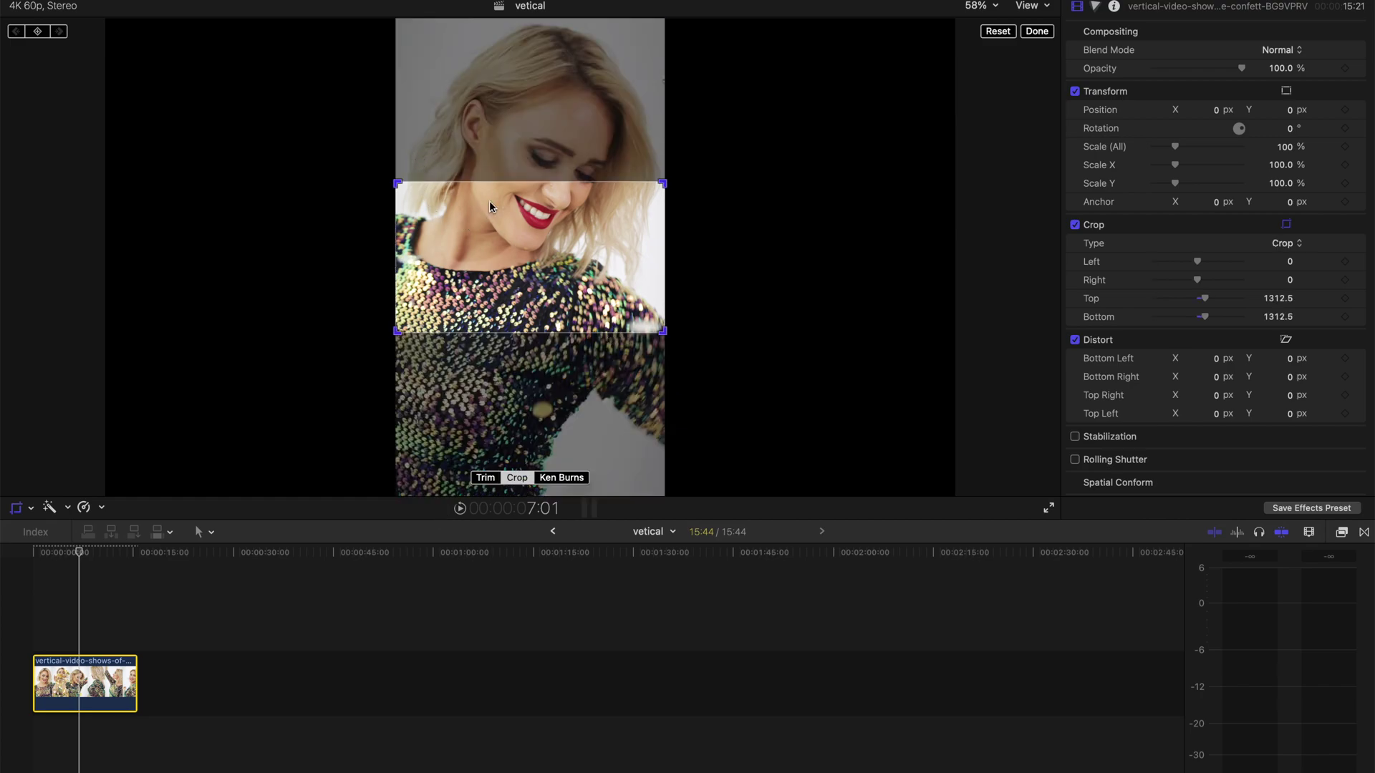
pyautogui.moveTo(533, 264); pyautogui.dragTo(540, 174)
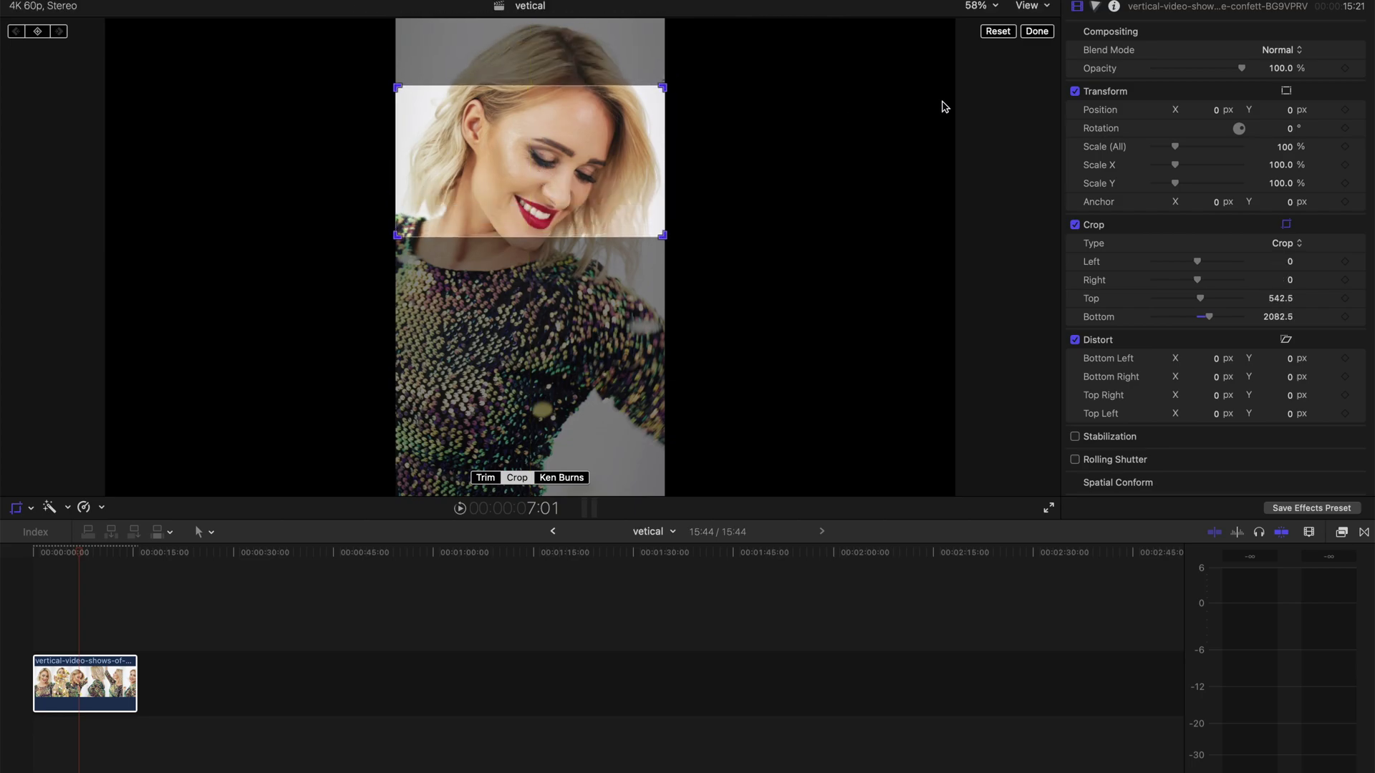
pyautogui.click(1036, 34)
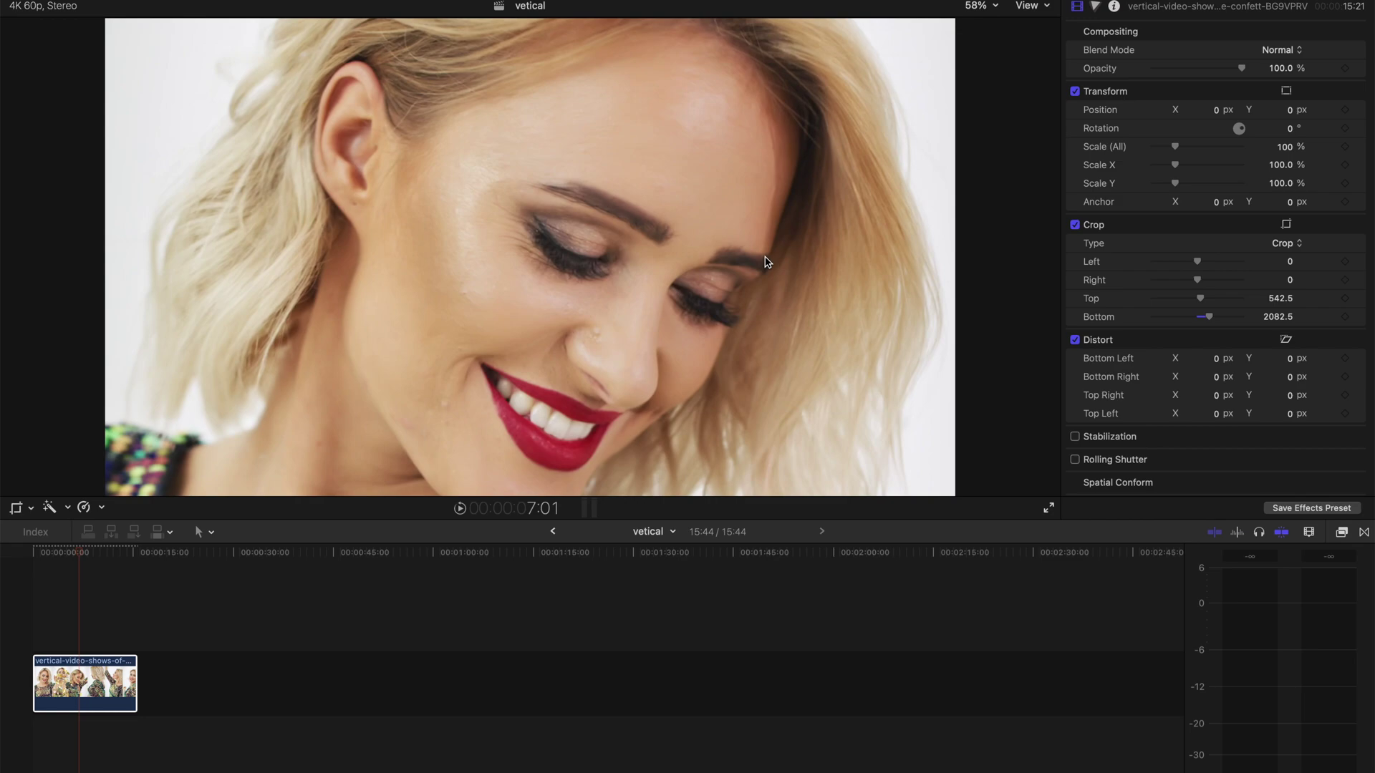
# - Undo the crop, scale the clip to 130% at Position Y -320.4, and show Titles and Generators
pyautogui.press('super+z')
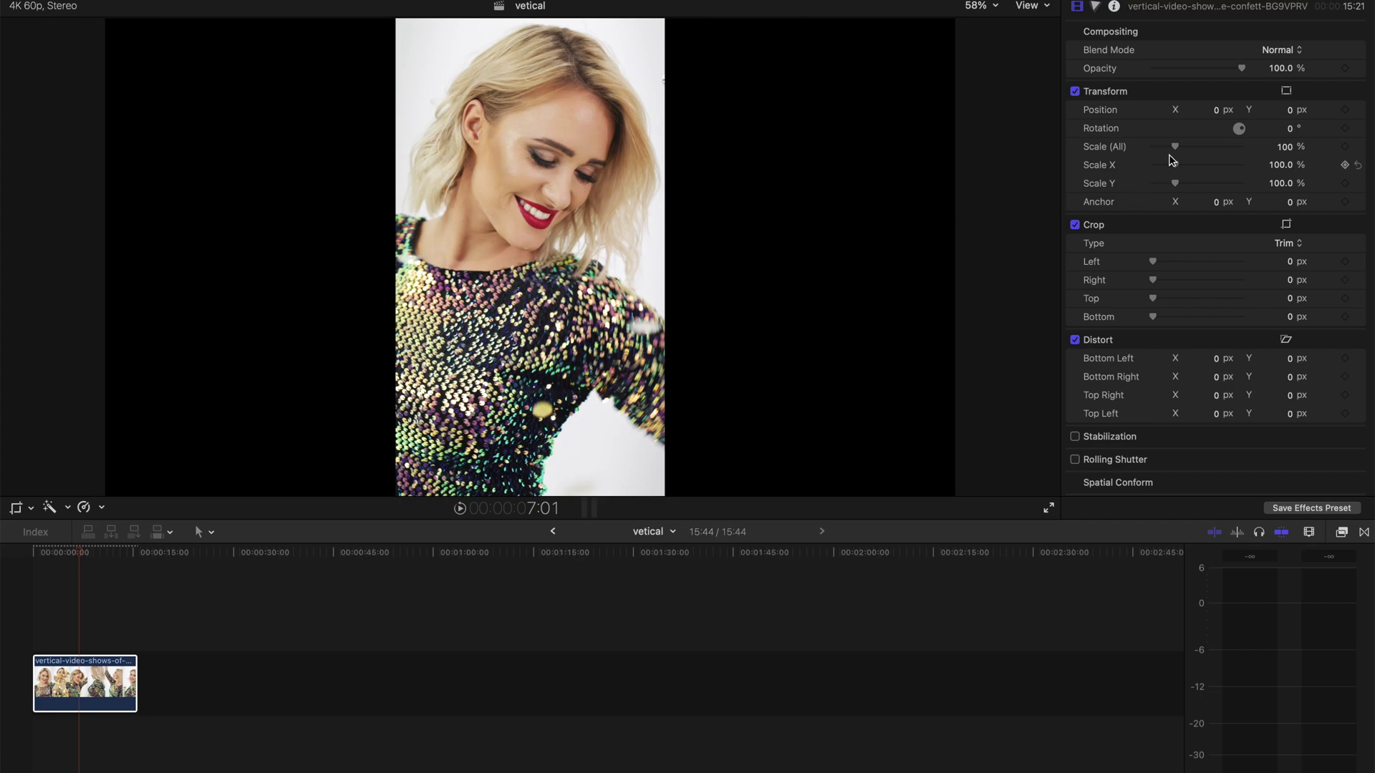
pyautogui.moveTo(1175, 146); pyautogui.dragTo(1184, 149)
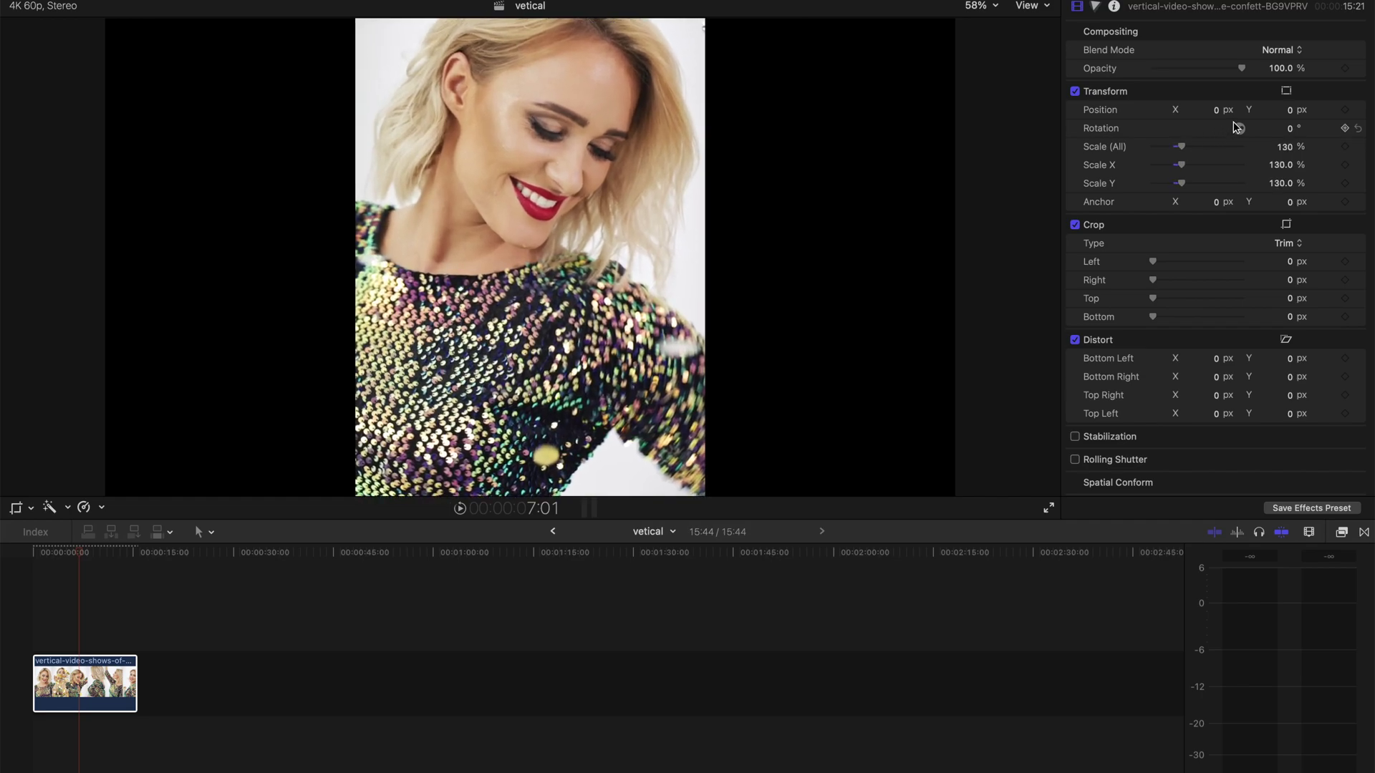
pyautogui.moveTo(1297, 110); pyautogui.dragTo(1289, 113)
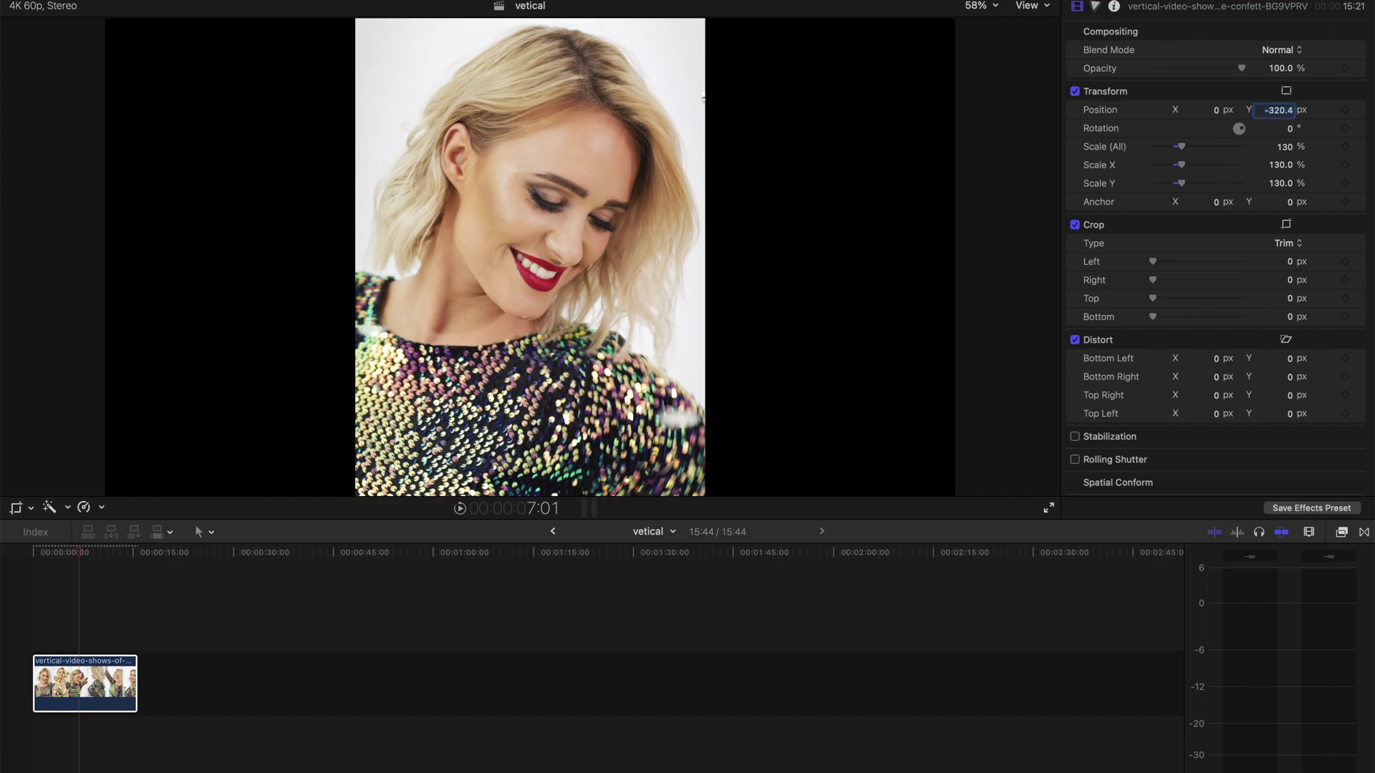
pyautogui.press('ctrl+super+1')
# - Try the Glimmer generator beneath the clip, preview it, then undo to remove it
pyautogui.click(77, 9)
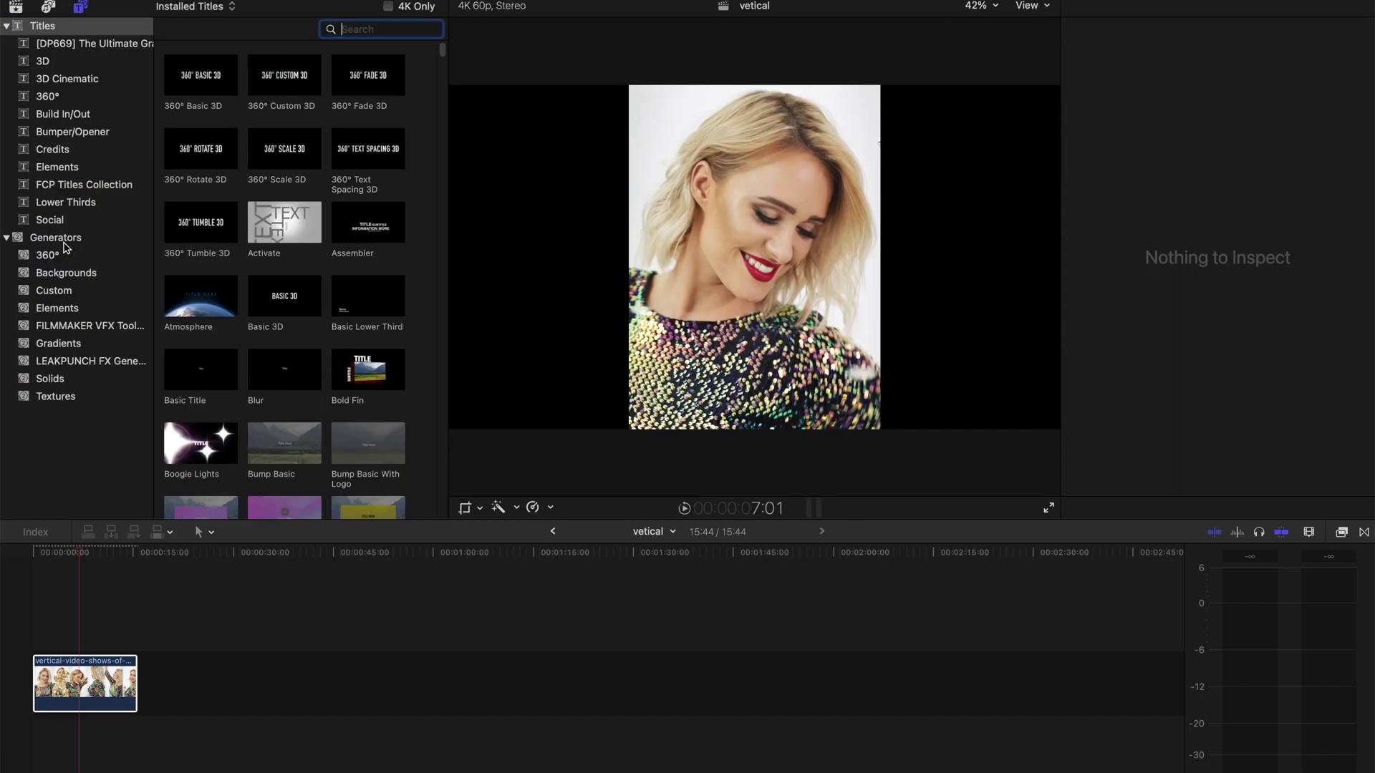
pyautogui.click(101, 241)
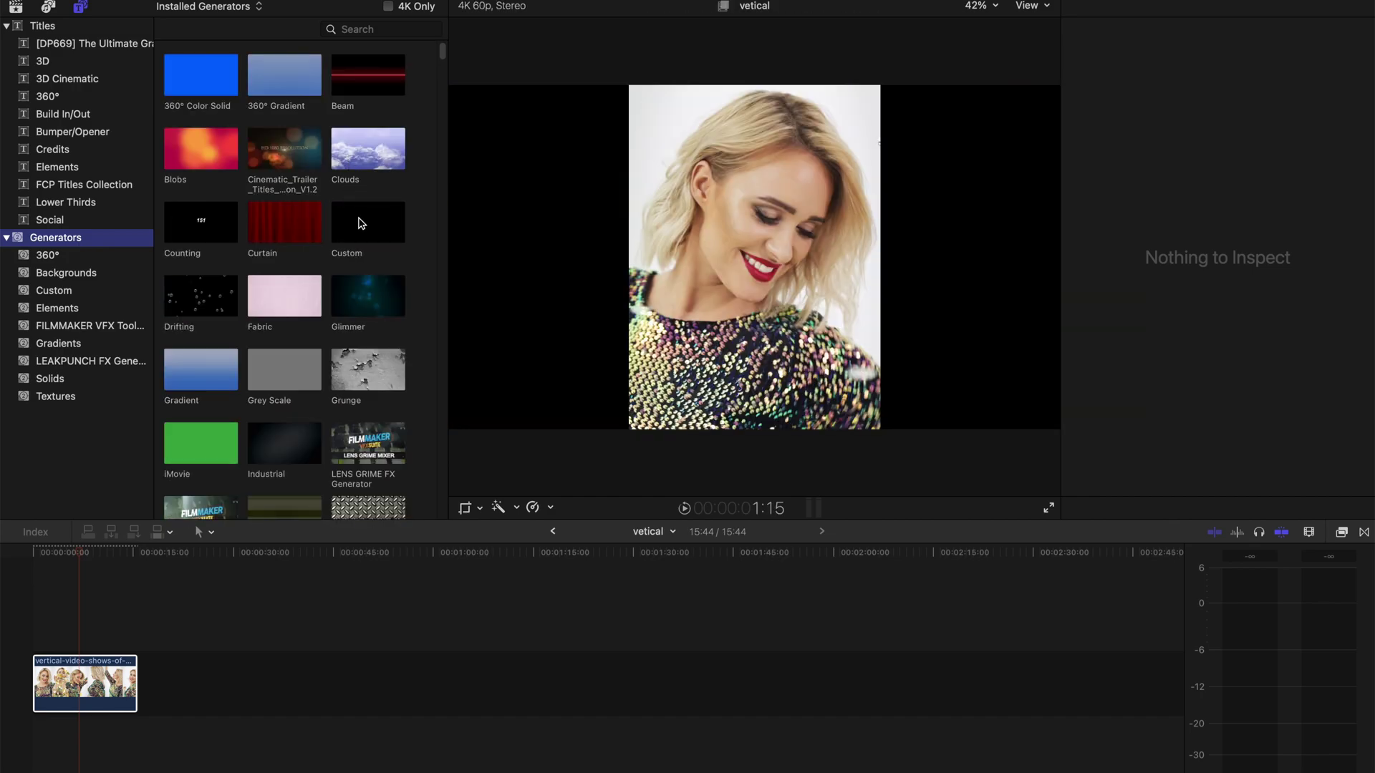
pyautogui.click(359, 290)
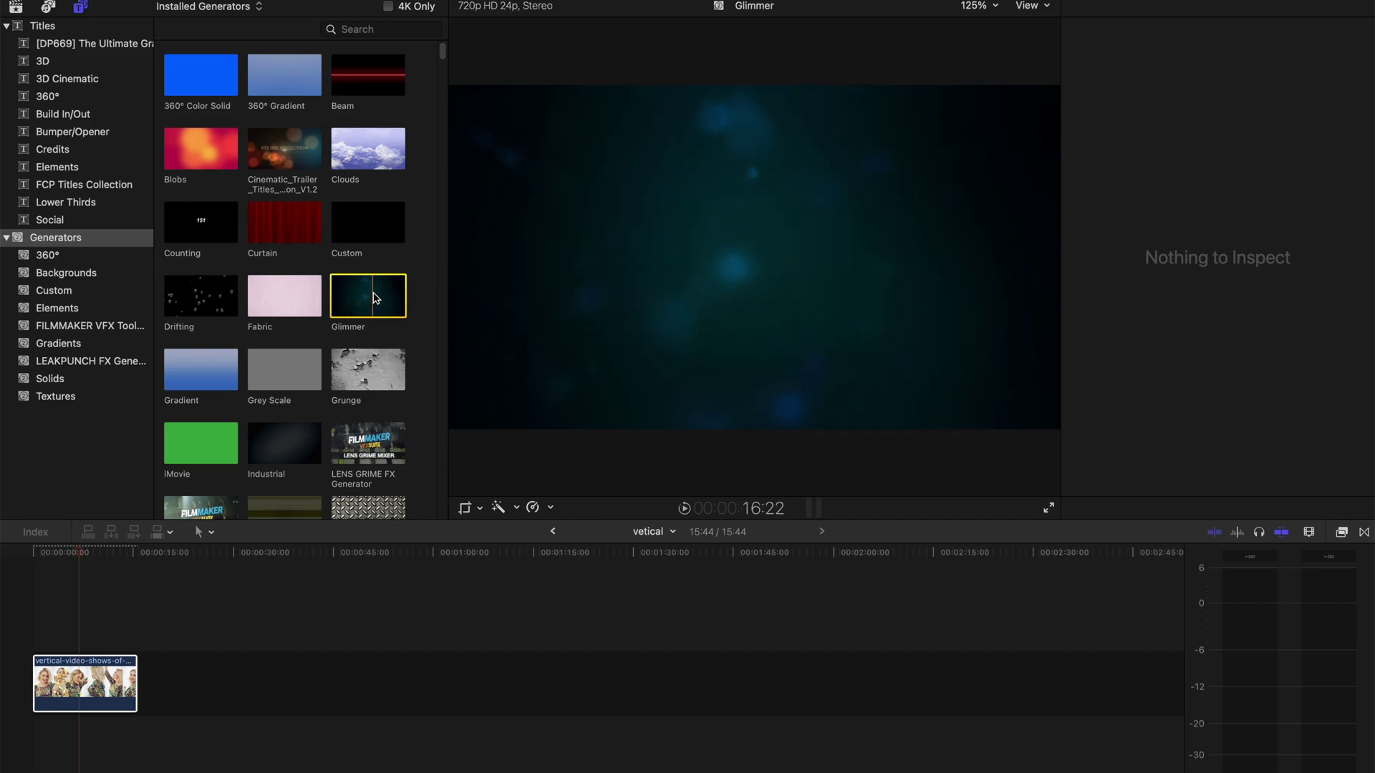
pyautogui.moveTo(374, 297); pyautogui.dragTo(34, 761)
pyautogui.press('super+4')
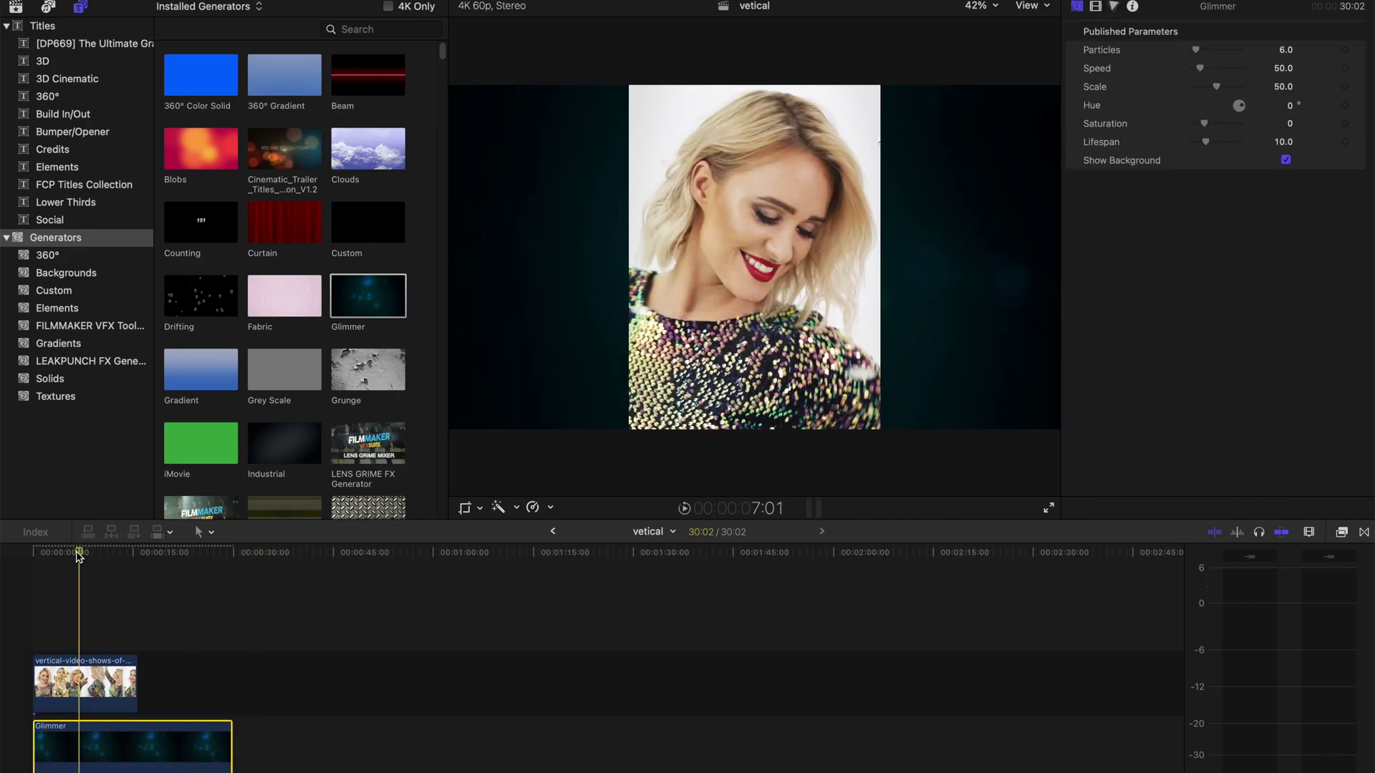
pyautogui.moveTo(78, 552); pyautogui.dragTo(109, 551)
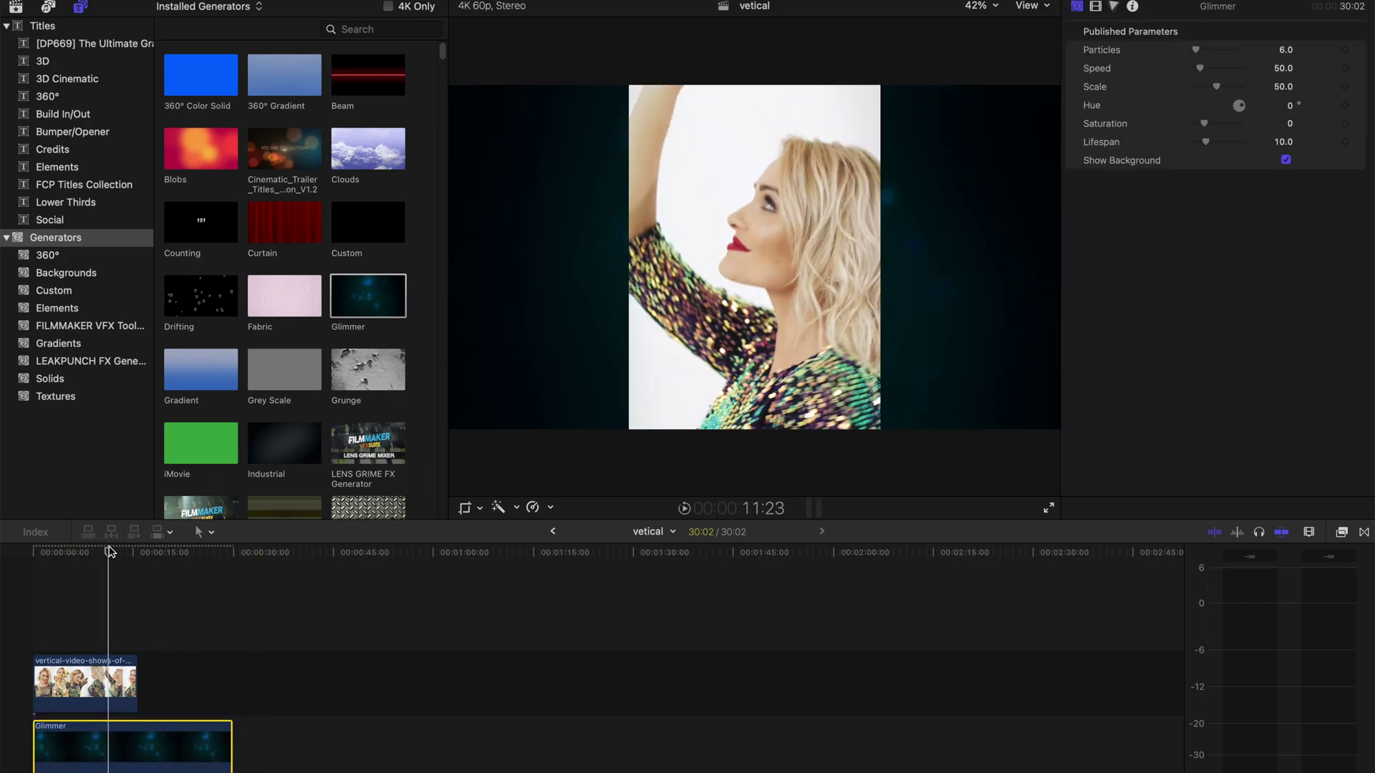
pyautogui.press('super+z')
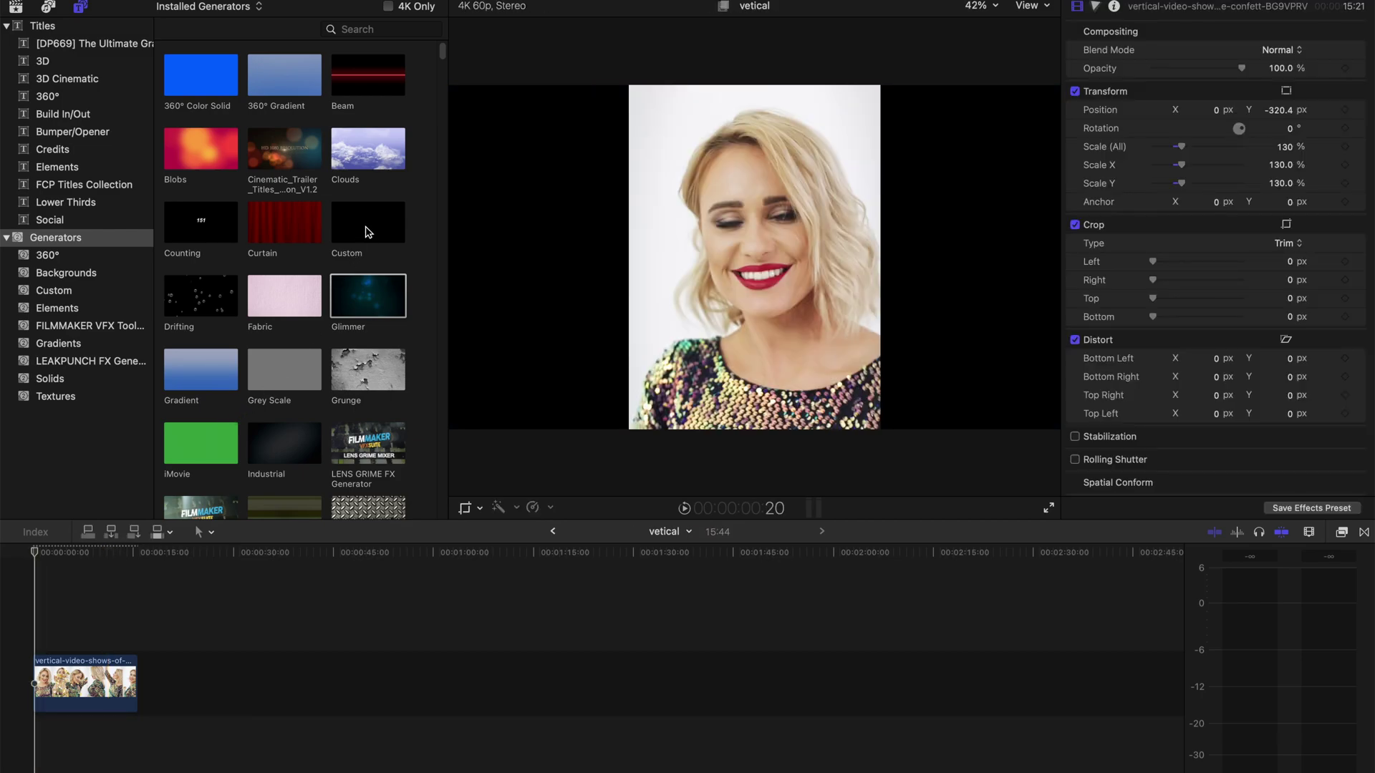
# - Add a Clouds generator beneath the clip and lower its opacity to 39.4%
pyautogui.moveTo(362, 166); pyautogui.dragTo(79, 745)
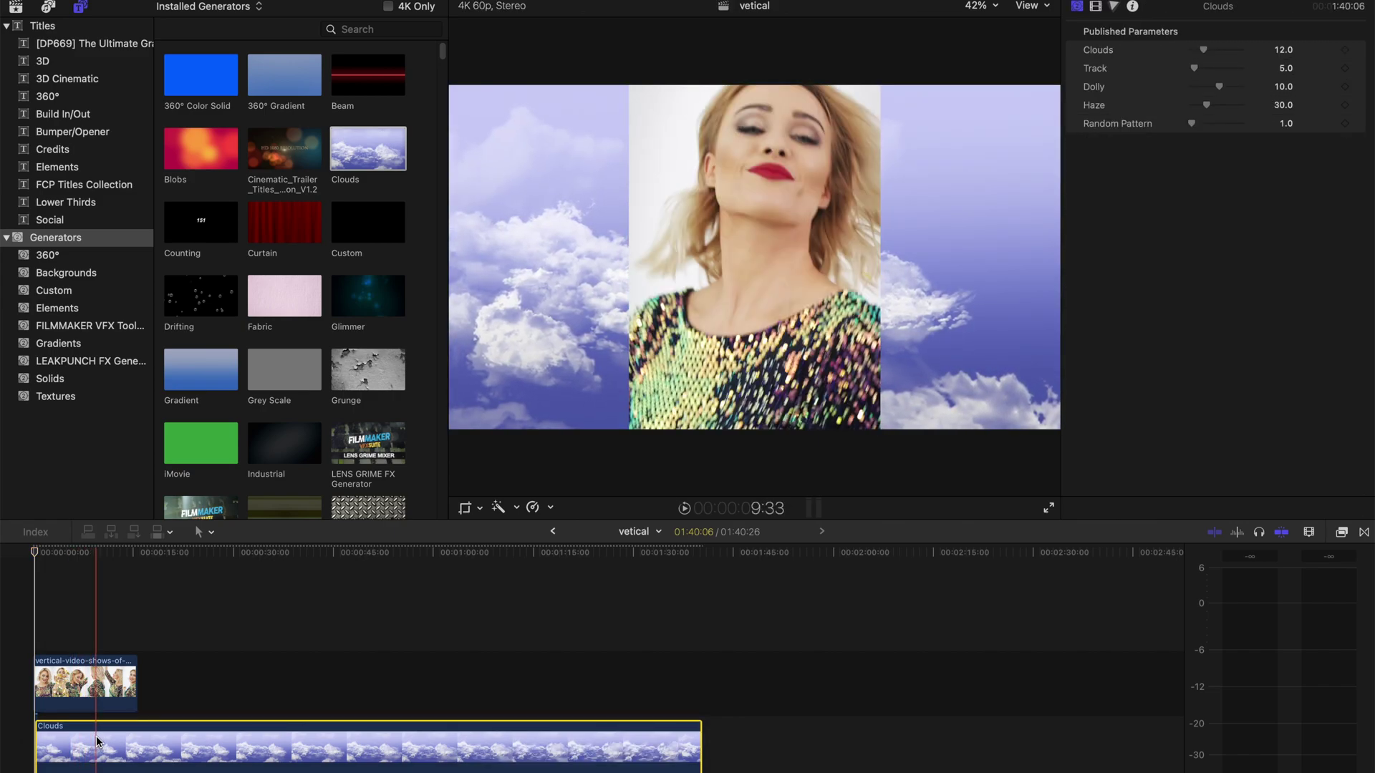
pyautogui.click(1098, 7)
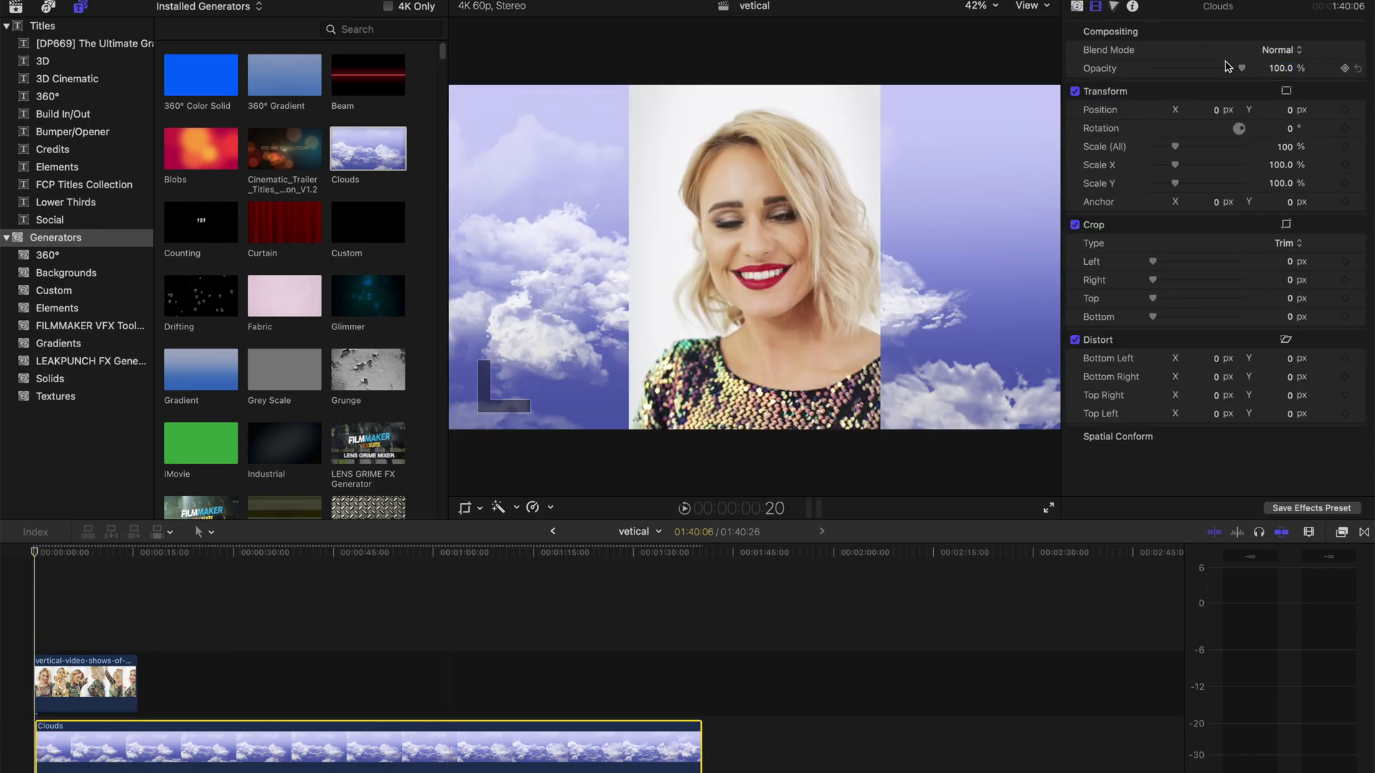
pyautogui.moveTo(1230, 68); pyautogui.dragTo(1188, 69)
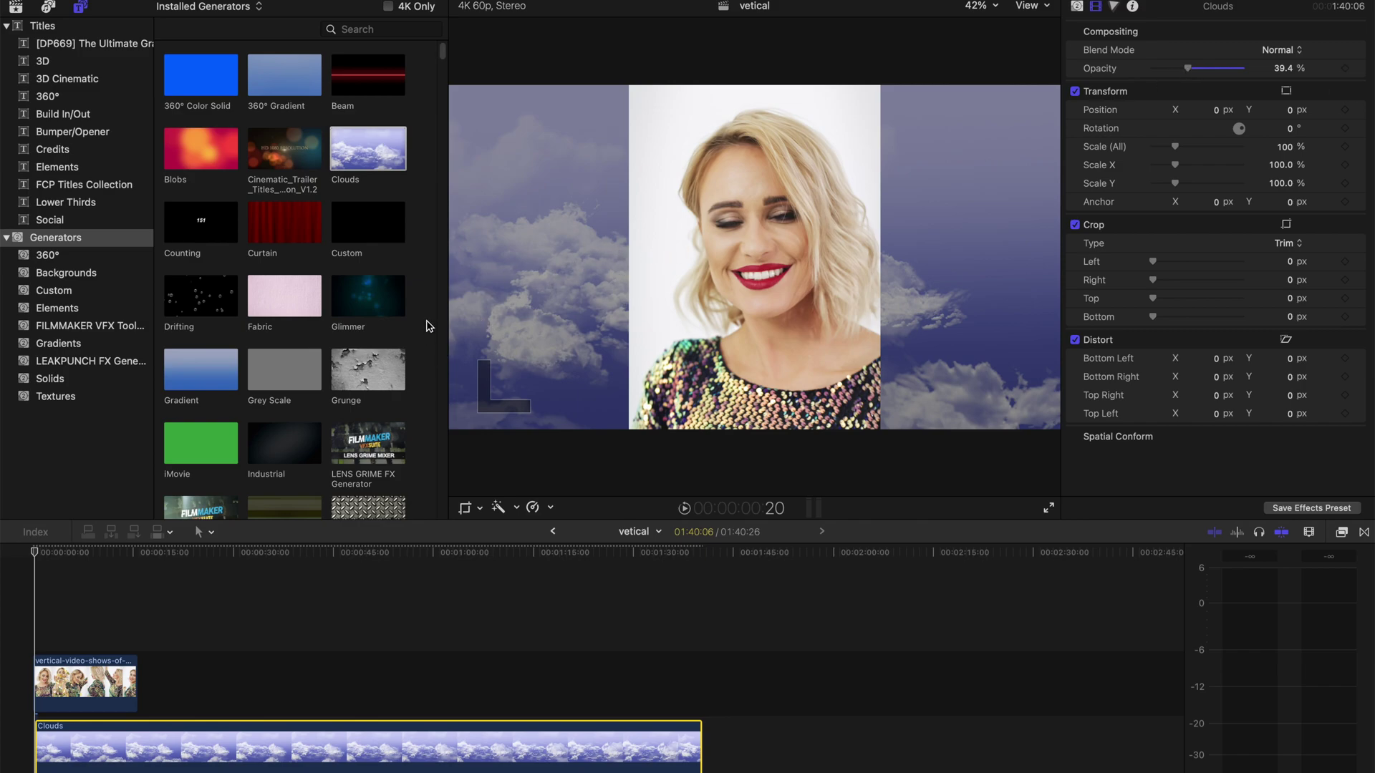
# - Delete the Clouds clip and put the G_17 gradient beneath the vertical clip at the start
pyautogui.click(68, 343)
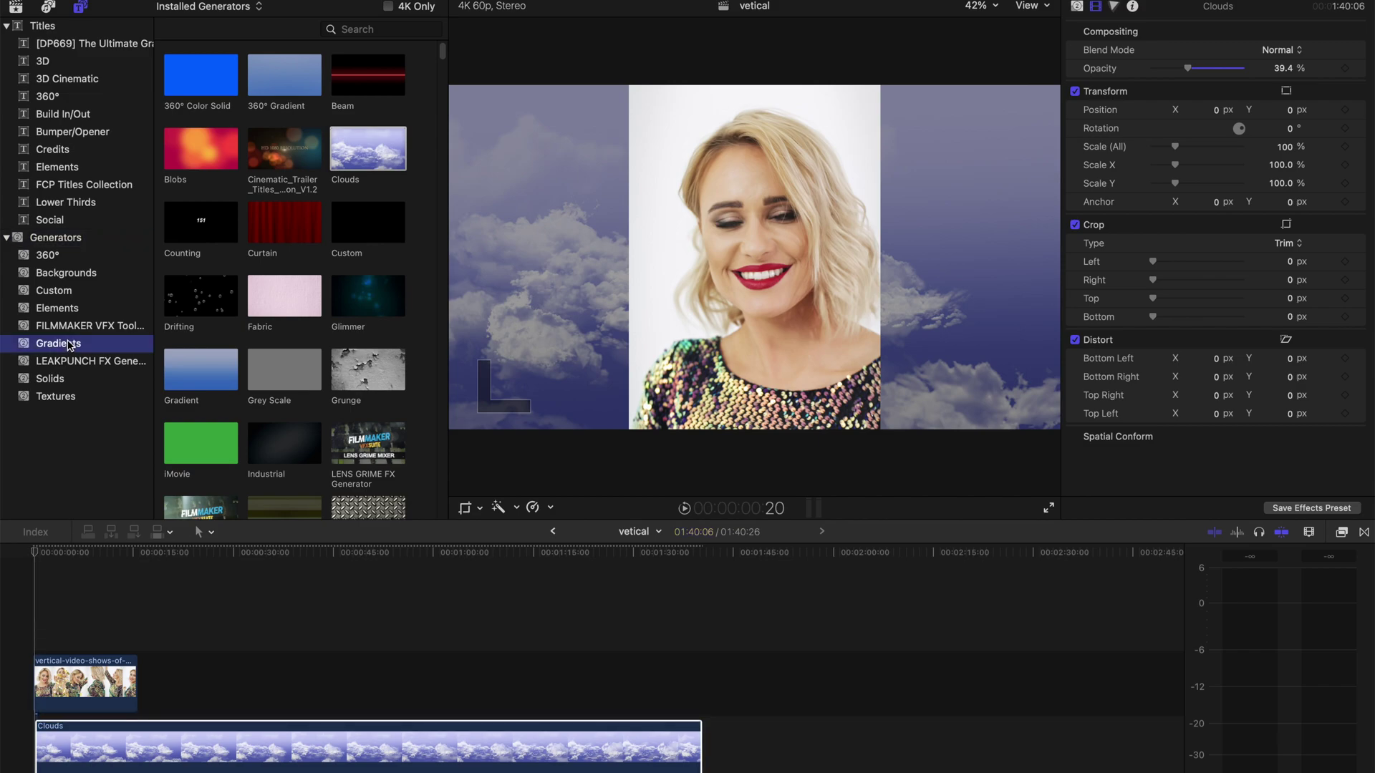
pyautogui.click(264, 727)
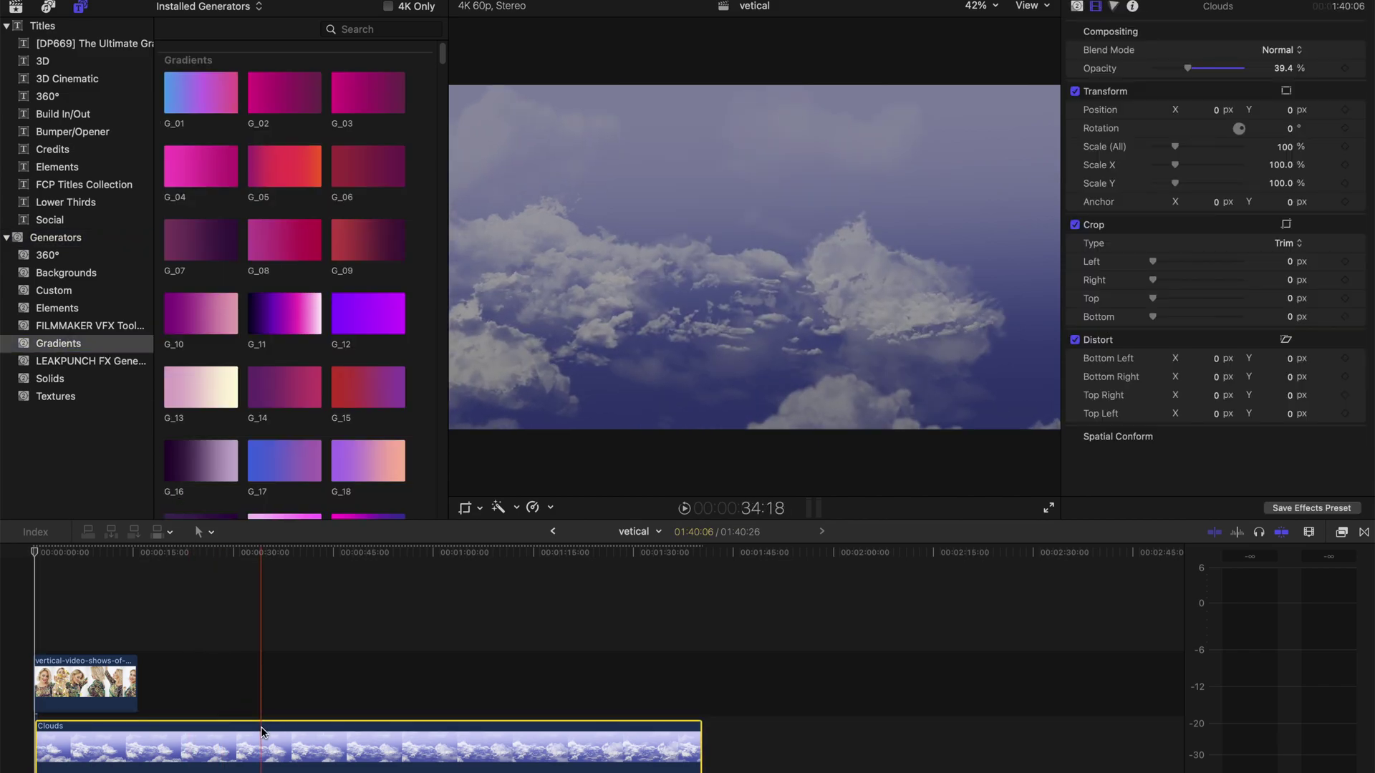
pyautogui.press('Delete')
pyautogui.press('Home')
pyautogui.click(297, 466)
pyautogui.moveTo(297, 465); pyautogui.dragTo(65, 744)
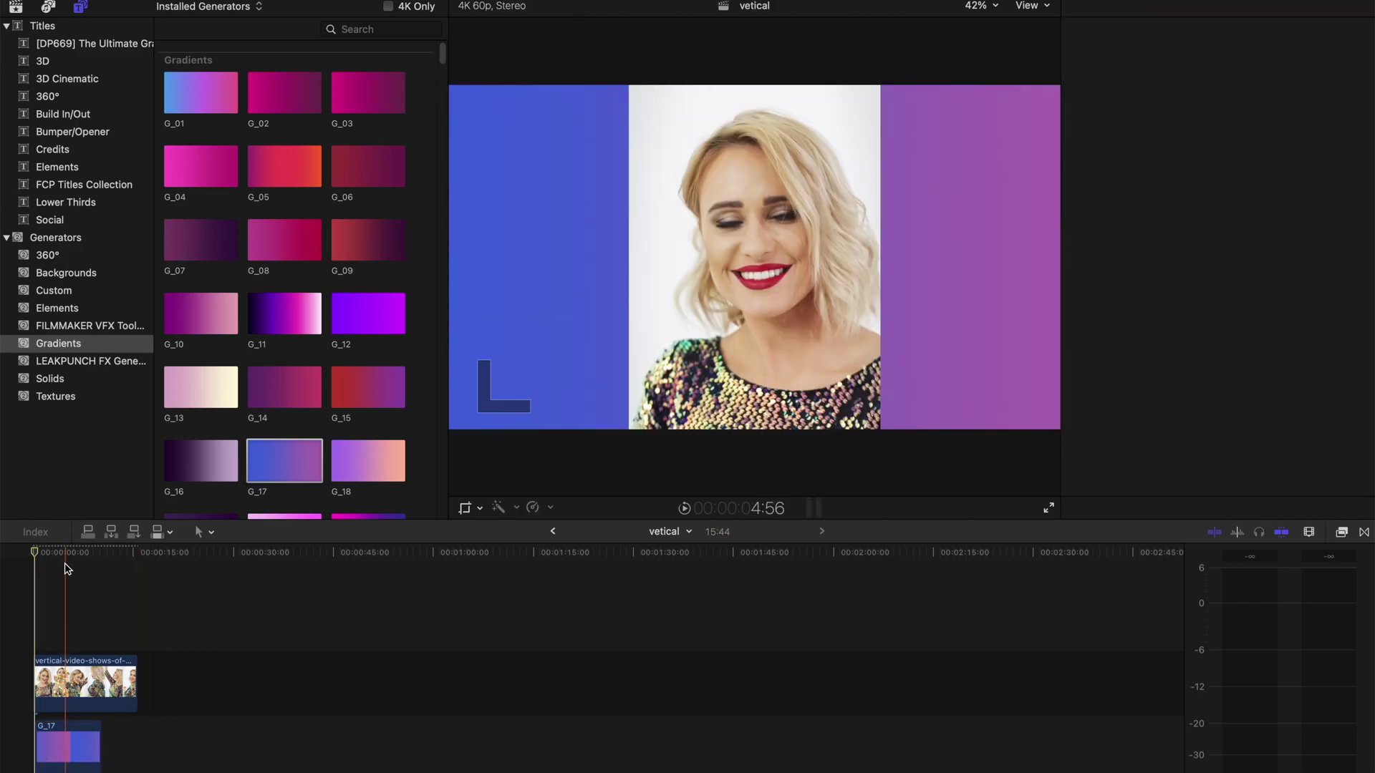
pyautogui.click(66, 565)
pyautogui.moveTo(66, 559); pyautogui.dragTo(70, 560)
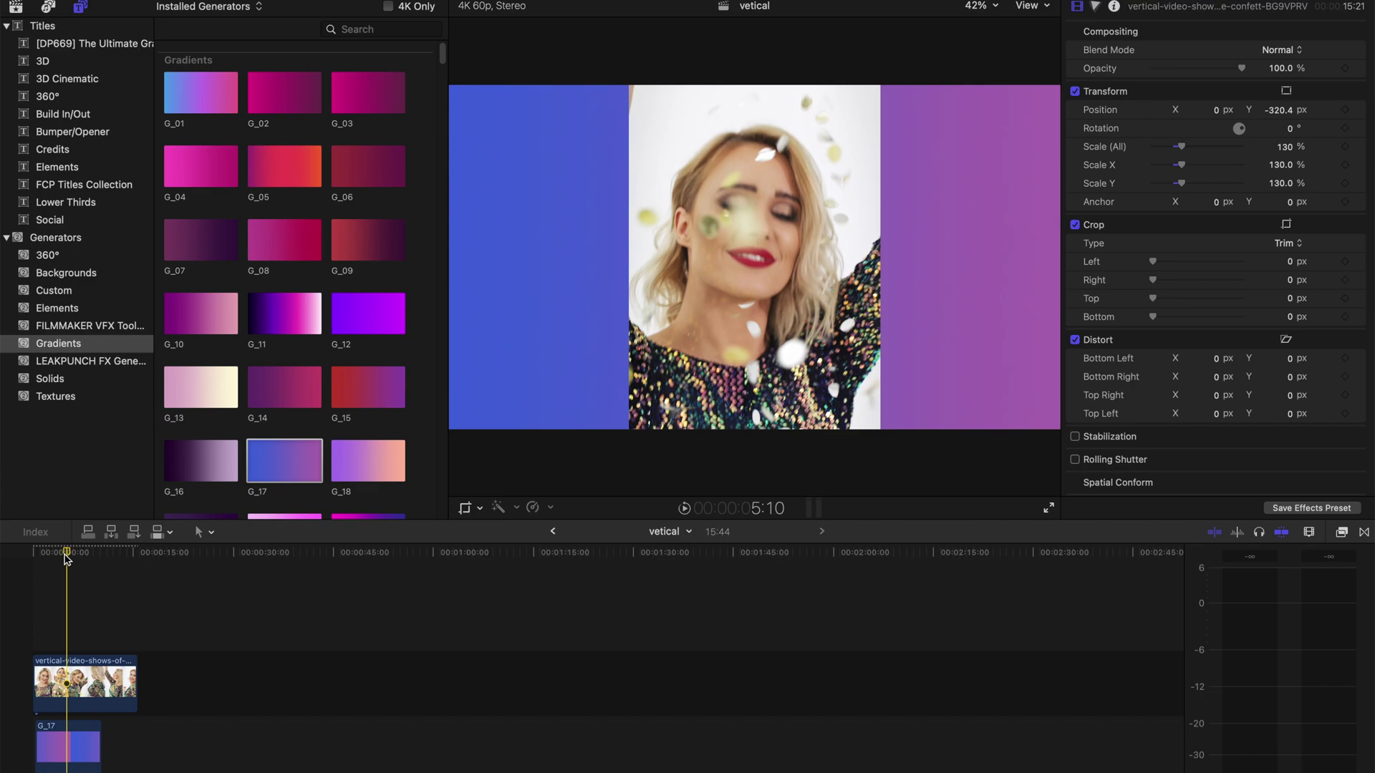